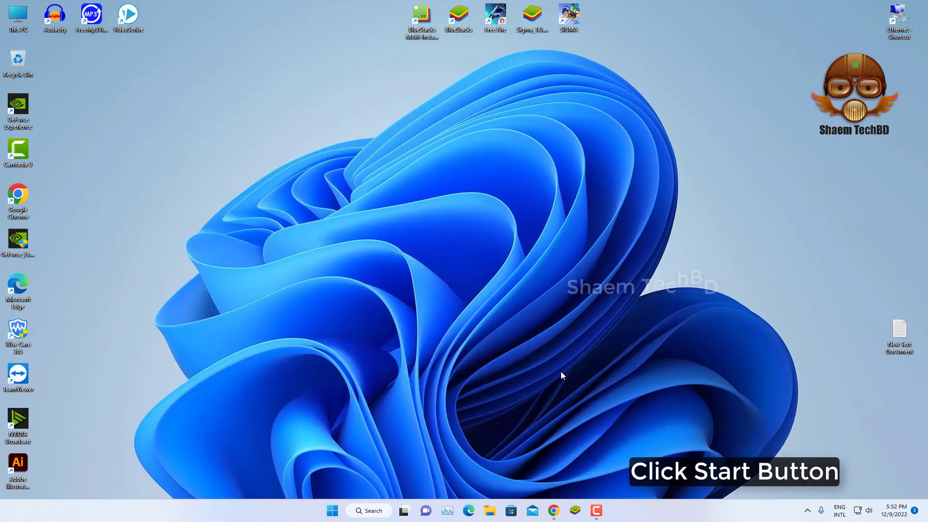
Step: Open the Windows Security page under Privacy & security in the Settings app
click(332, 512)
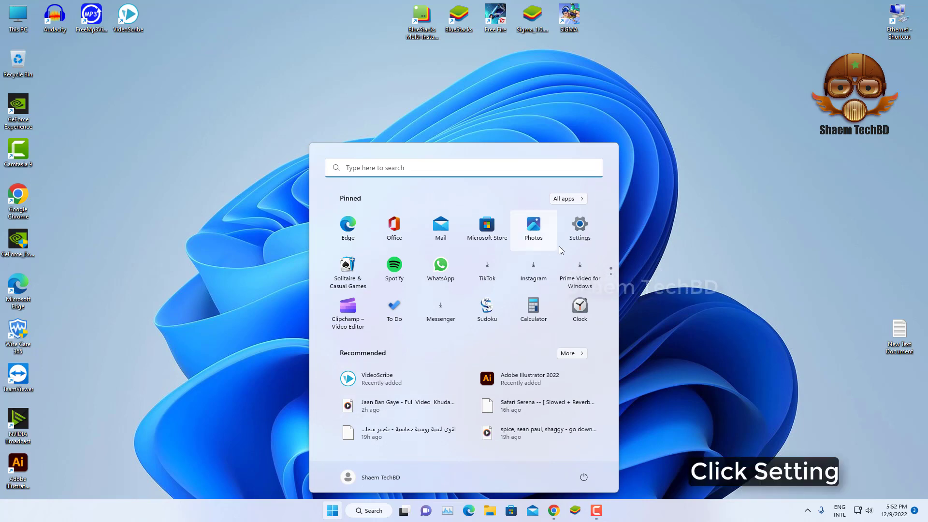
click(580, 226)
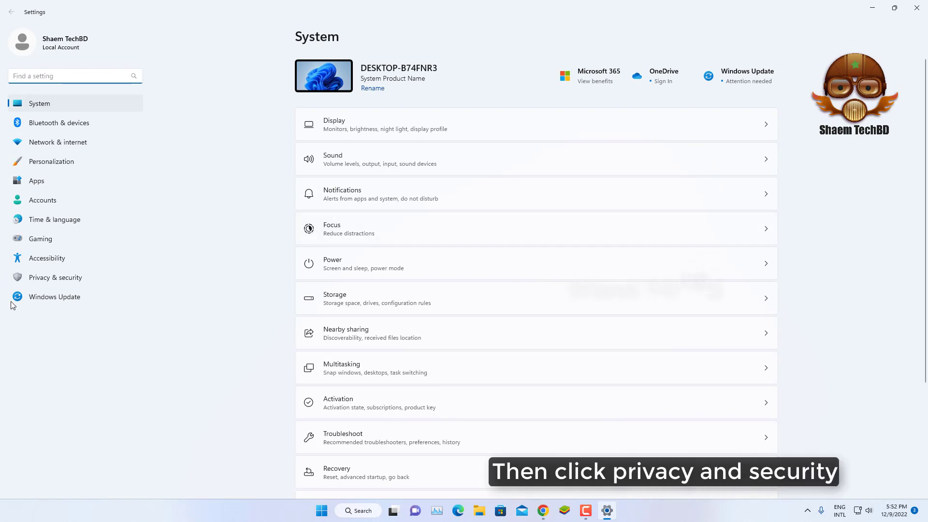
click(63, 279)
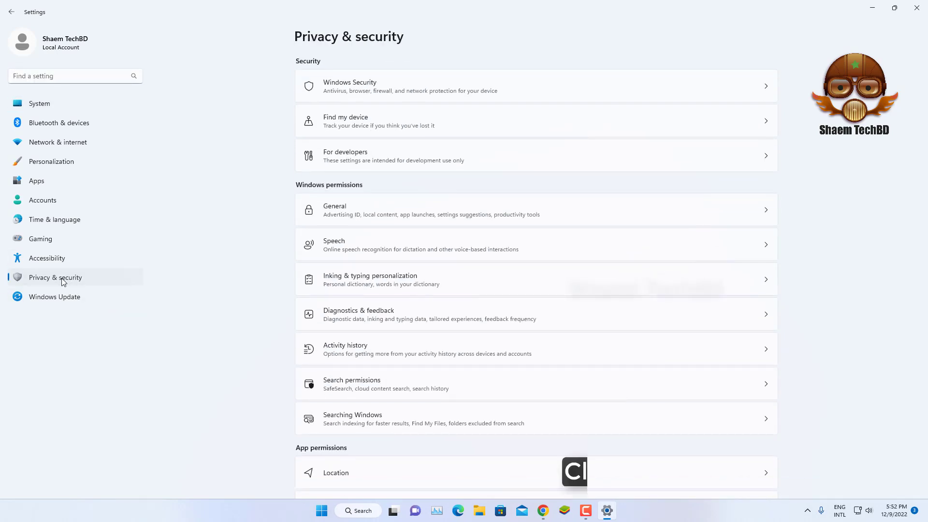
click(389, 92)
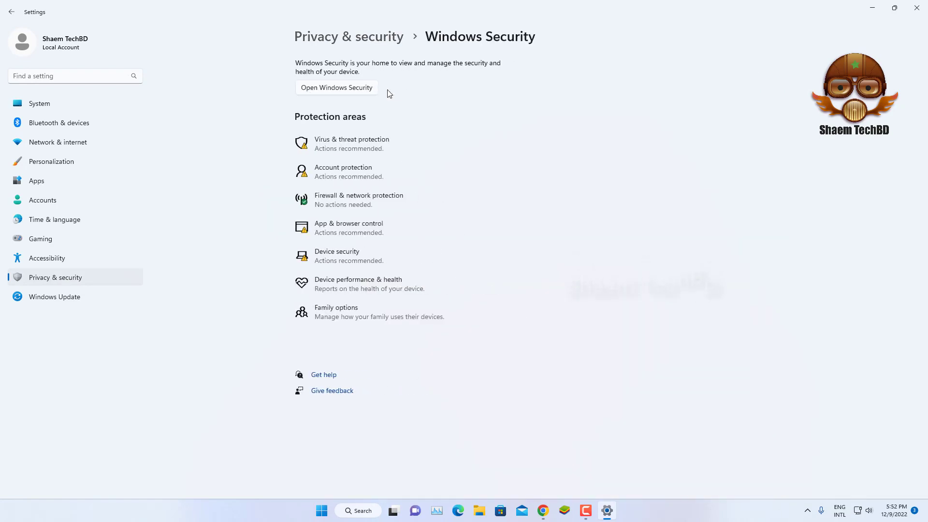
Step: Turn off real-time, cloud-delivered, automatic sample submission and tamper protection in Virus & threat protection
click(350, 146)
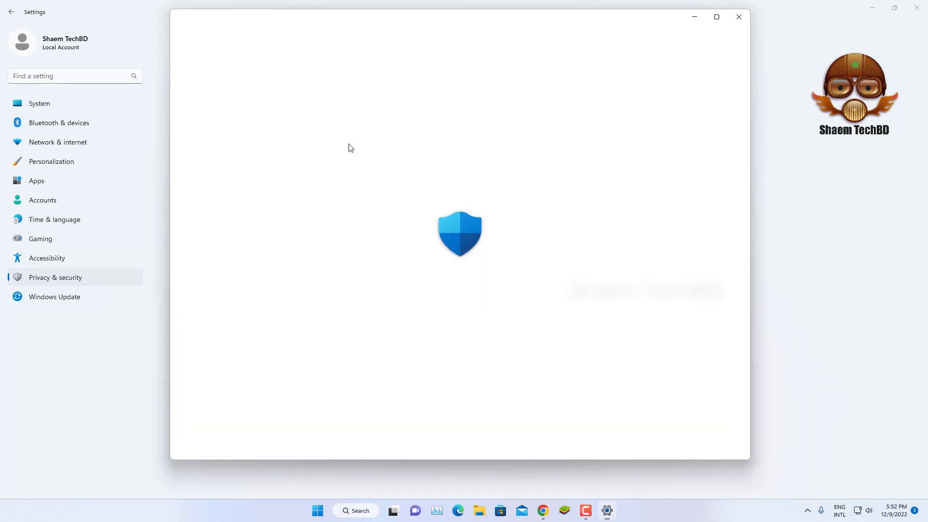
scroll(350, 146, down, 1)
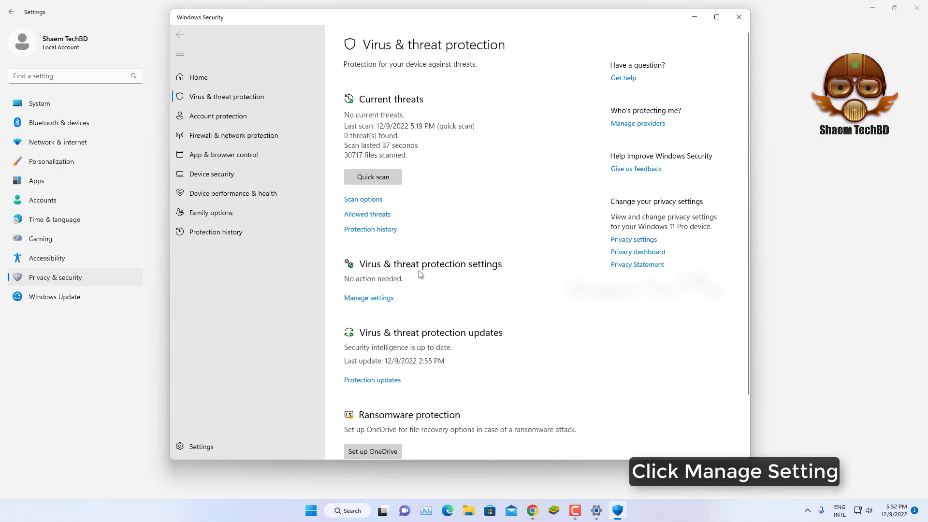
click(371, 298)
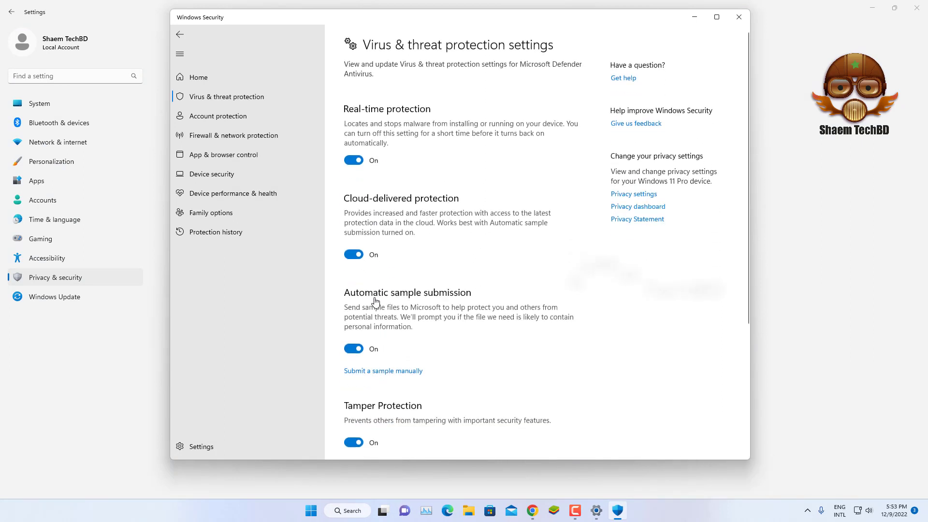
click(359, 164)
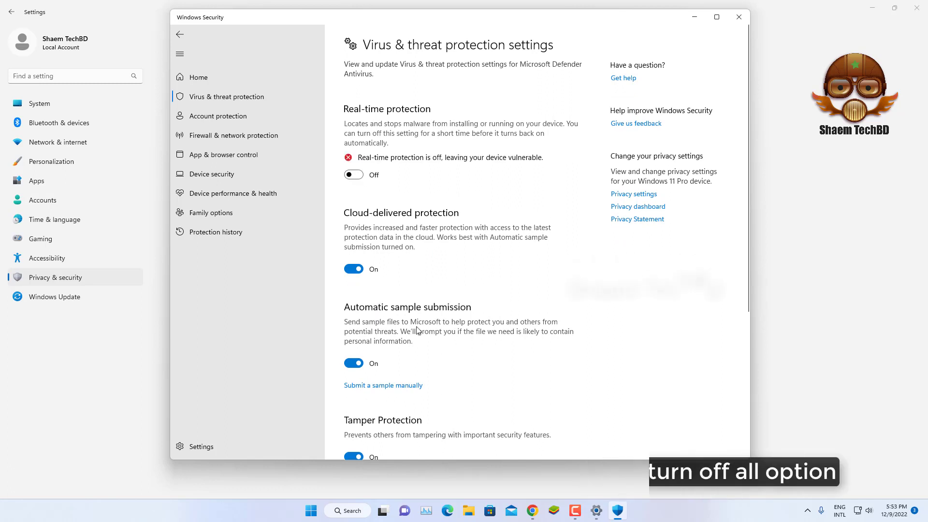
click(355, 269)
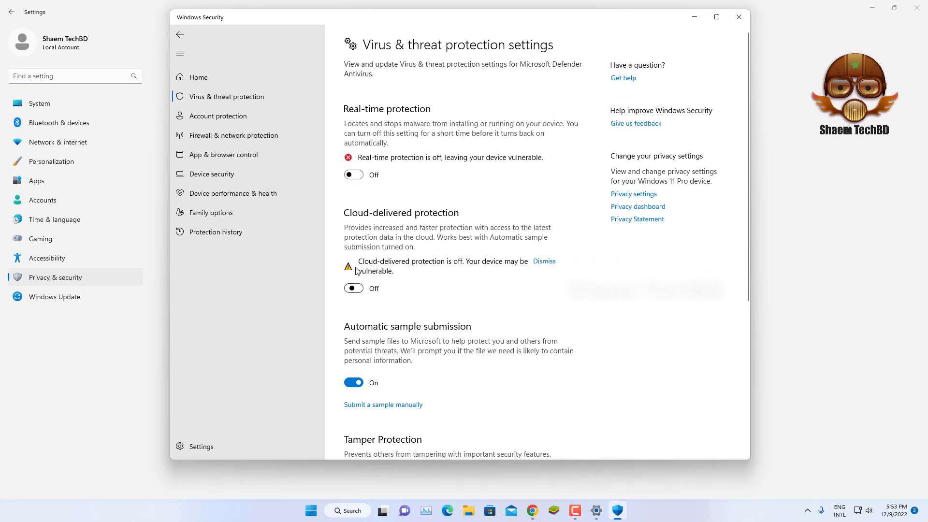
click(356, 383)
scroll(437, 358, down, 4)
click(357, 310)
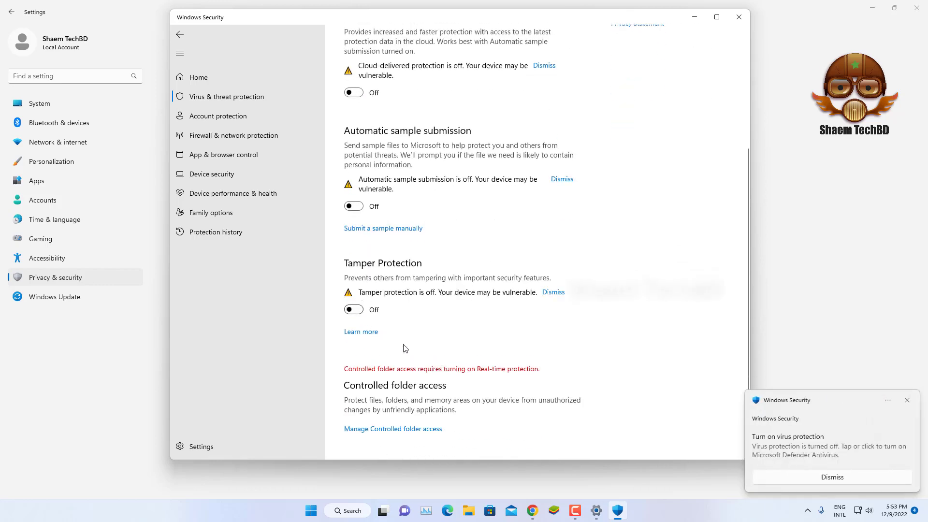
Step: Minimise Windows Security and Settings so the desktop is showing
scroll(418, 358, down, 3)
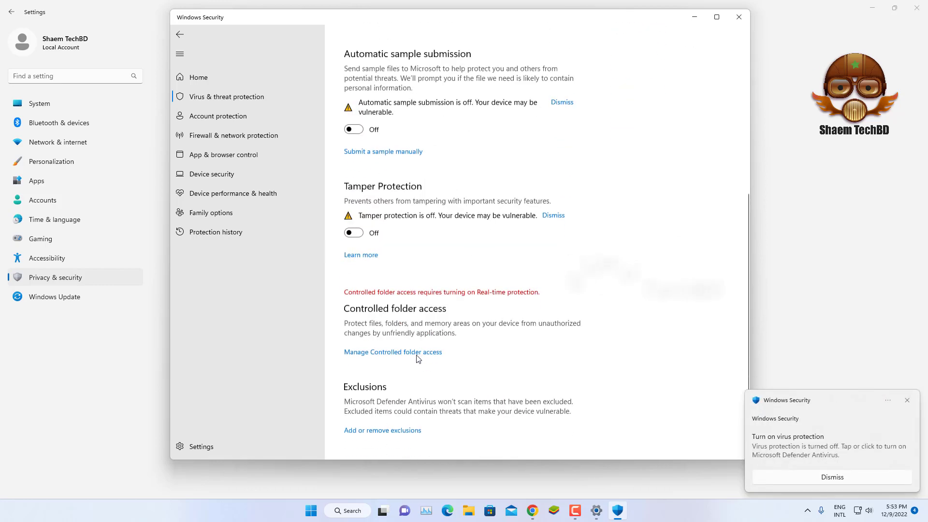
click(694, 19)
click(870, 7)
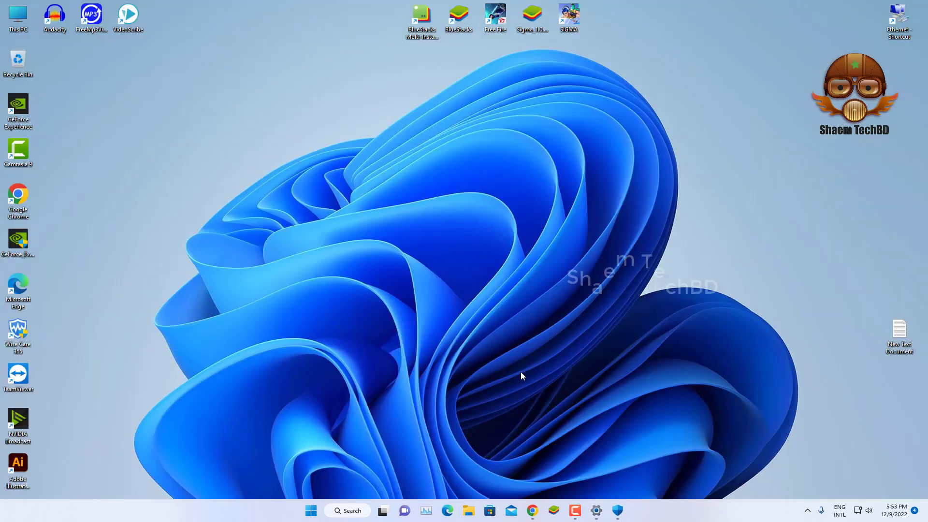
Step: Search Google for 'epicgames' in the Chrome window
click(532, 512)
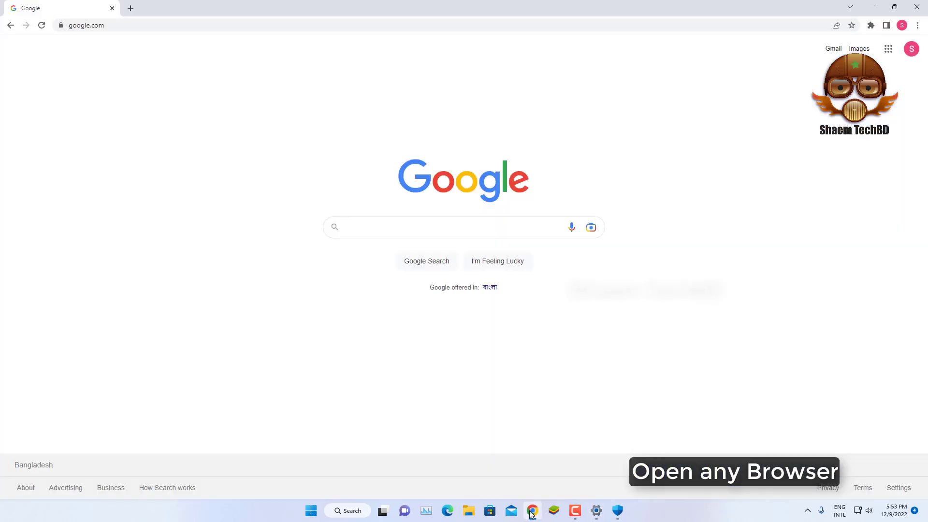
click(396, 229)
text(epicgames)
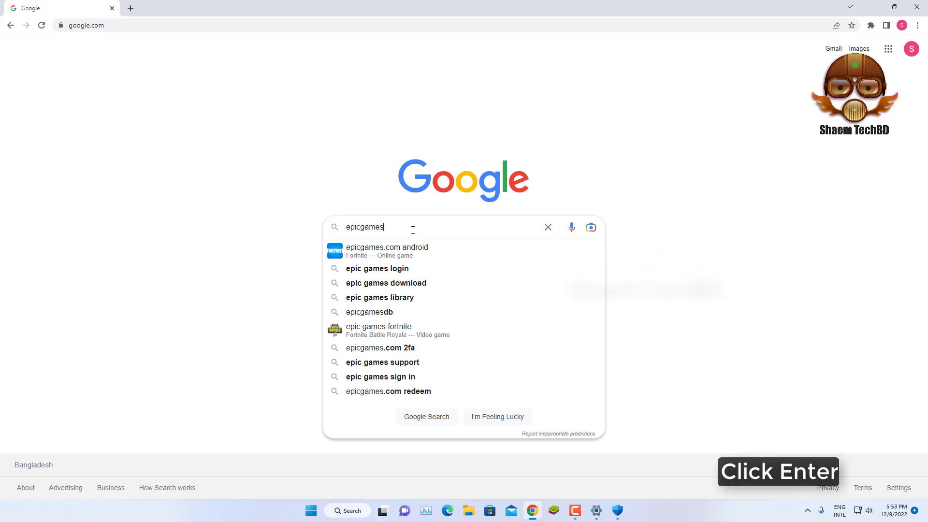
key(Return)
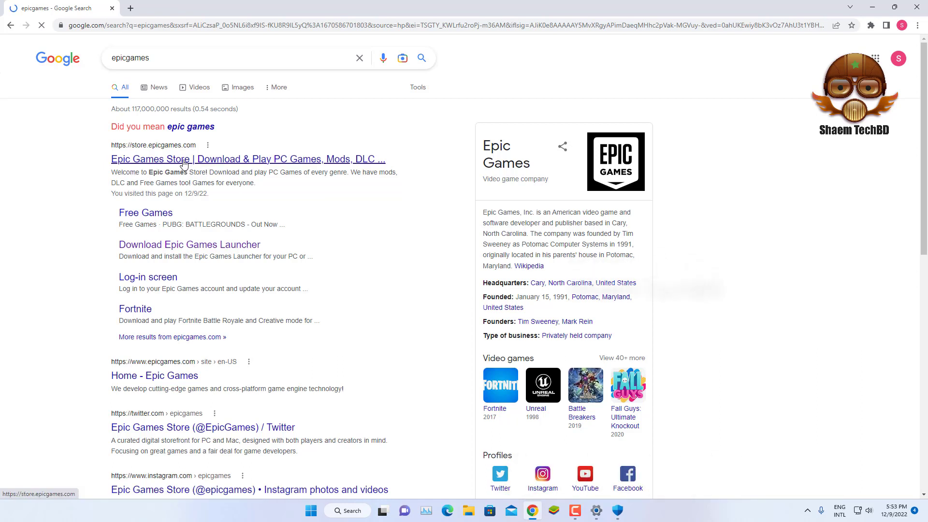
Step: Open the Epic Games Store official site from the search results
click(184, 164)
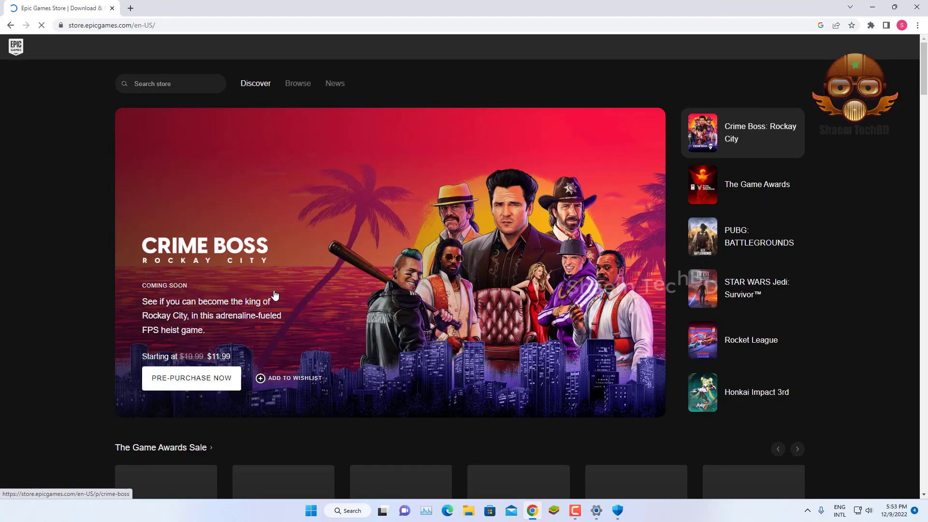
scroll(275, 295, down, 20)
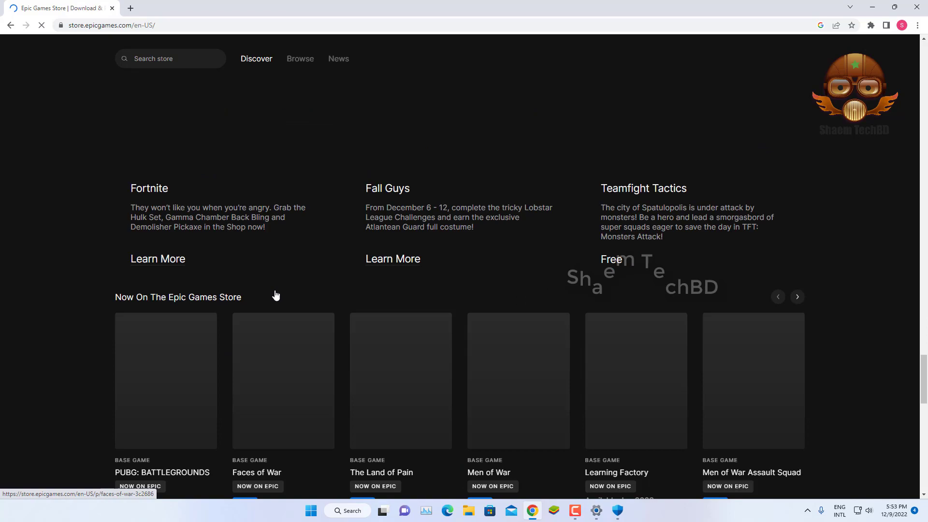
scroll(274, 293, up, 20)
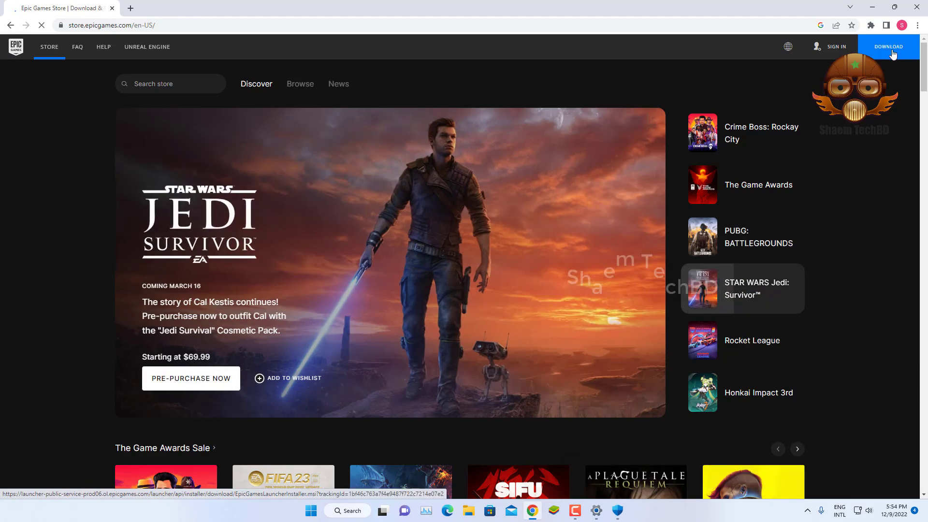
Step: Request the launcher installer, cancel the 152.51 MB download prompt, and minimise Chrome
click(893, 53)
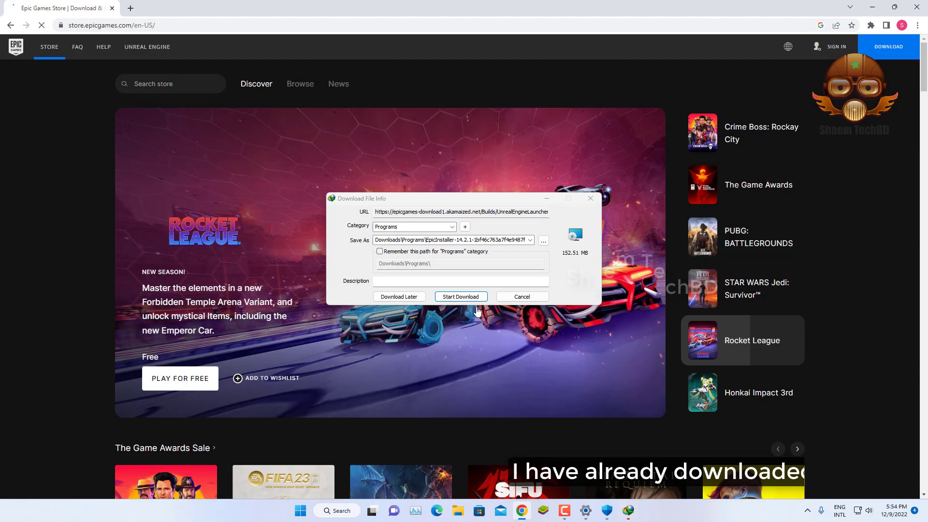
click(521, 297)
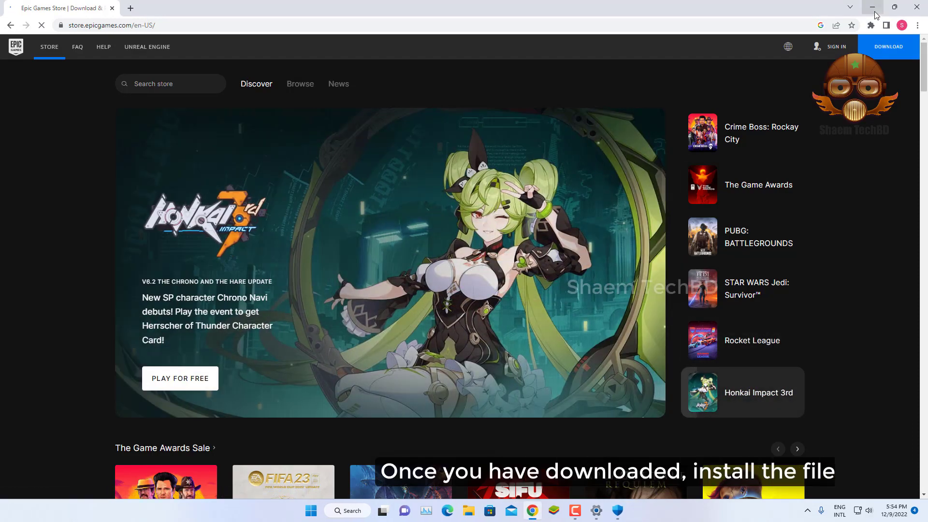
click(874, 13)
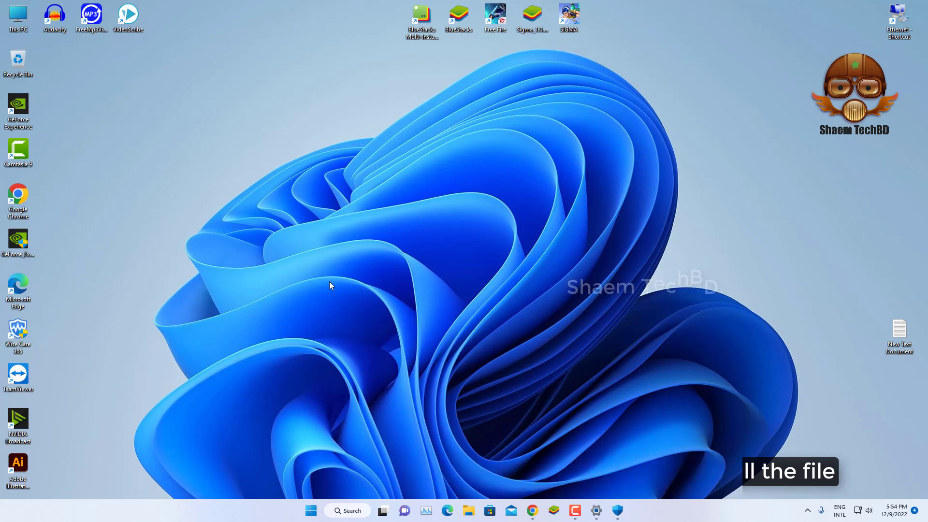
Step: Run EpicInstaller-14.2.1 from Downloads\Programs in File Explorer, then minimise Explorer
double_click(17, 25)
click(39, 141)
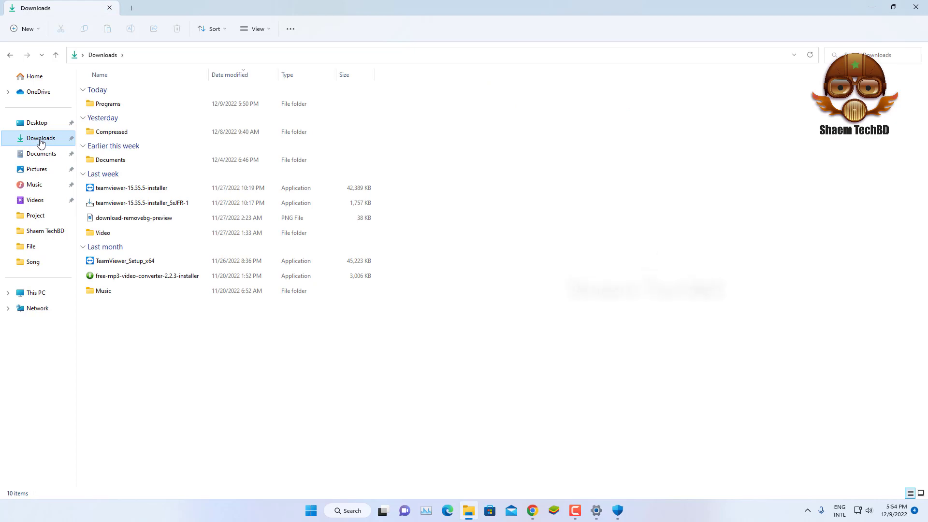
double_click(113, 105)
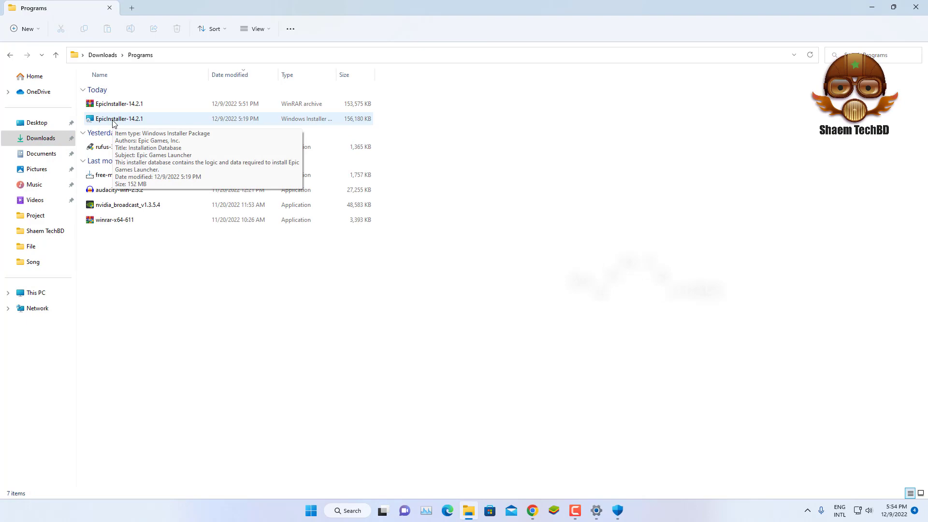
double_click(114, 122)
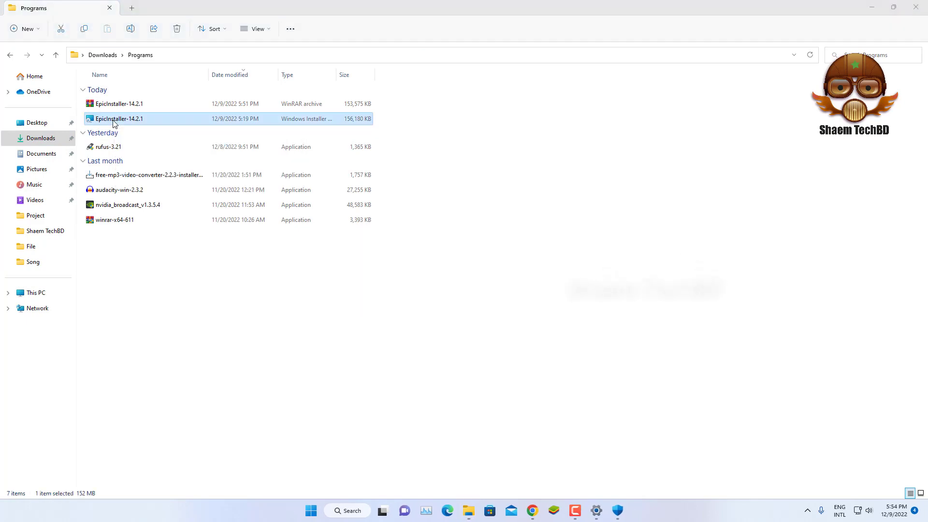
click(871, 7)
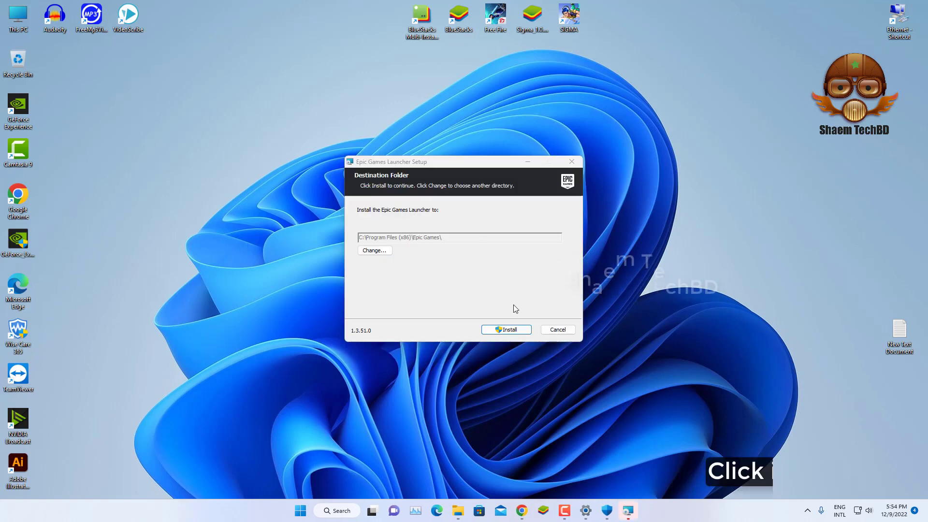
Step: Install the Epic Games Launcher to C:\Program Files (x86)\Epic Games\ and let it launch
click(509, 331)
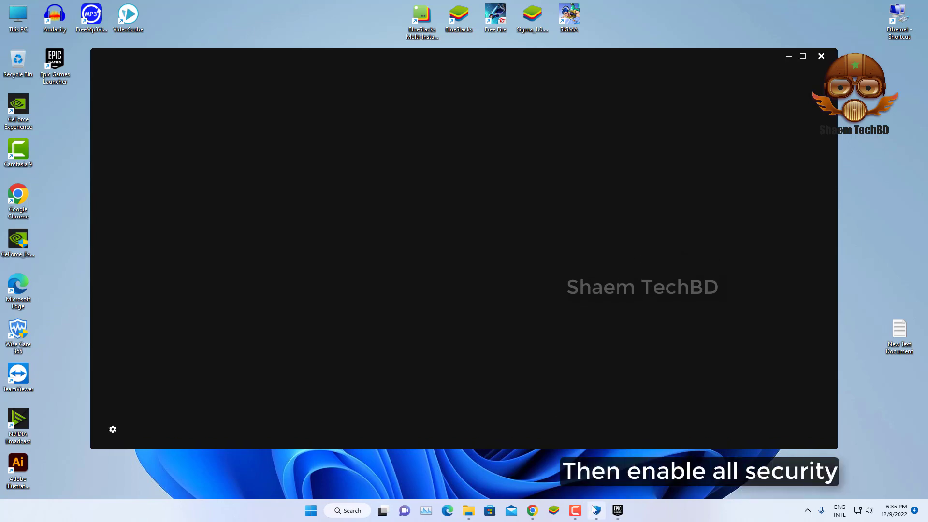
Step: Re-enable real-time, cloud-delivered, automatic sample submission and tamper protection, then close Windows Security
click(596, 510)
scroll(362, 160, up, 5)
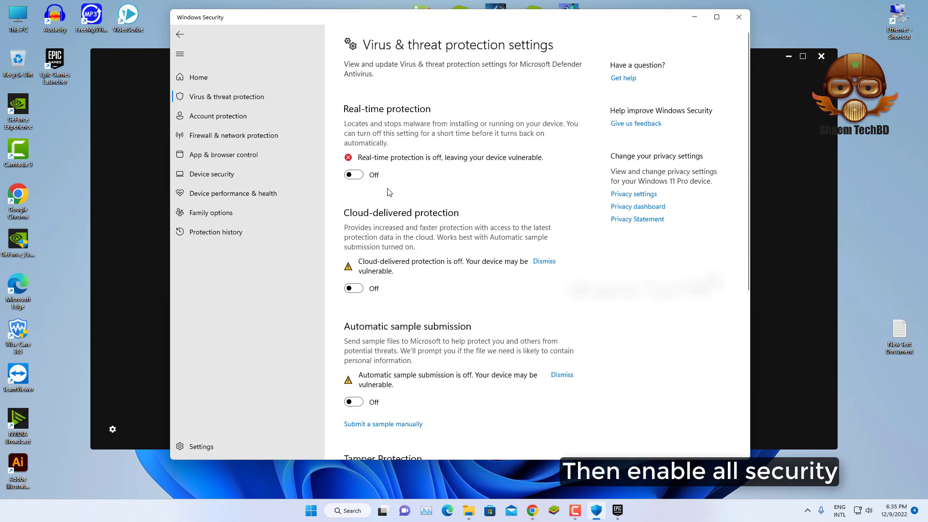
click(352, 175)
click(353, 273)
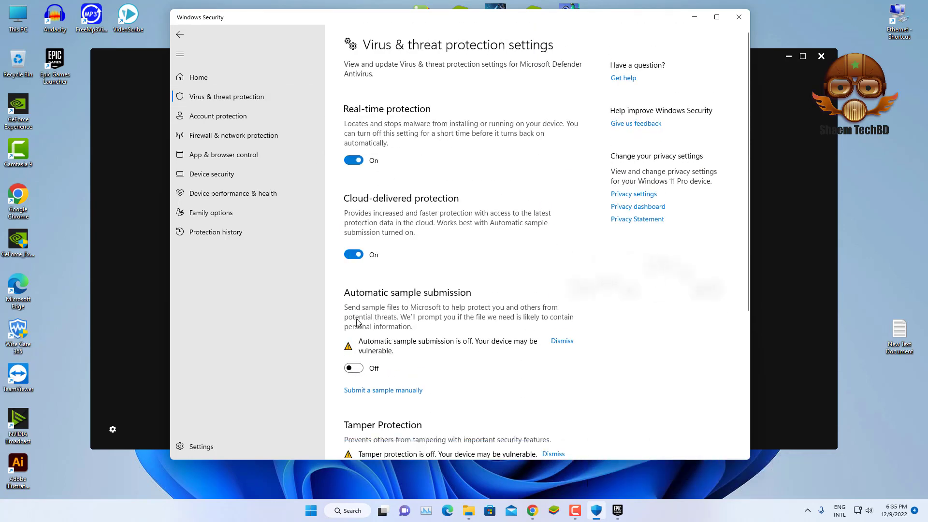
click(356, 368)
scroll(342, 330, down, 4)
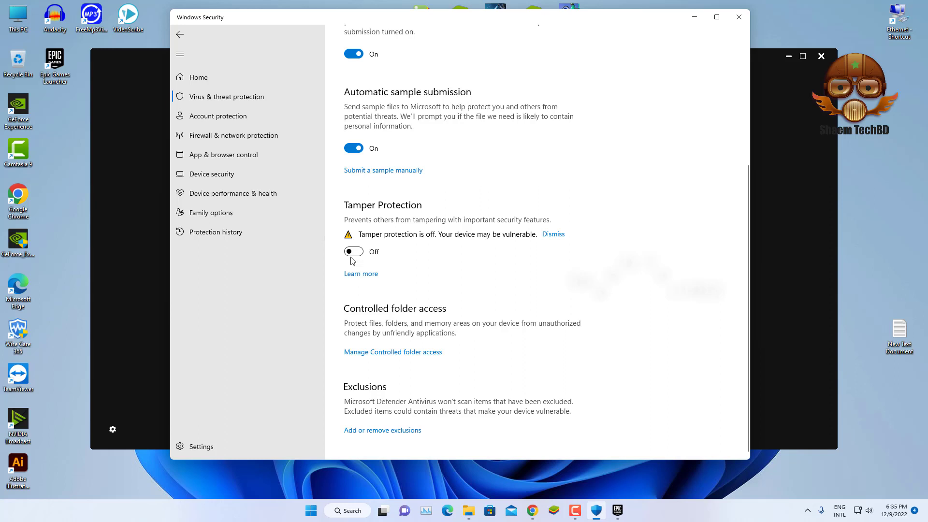
click(352, 252)
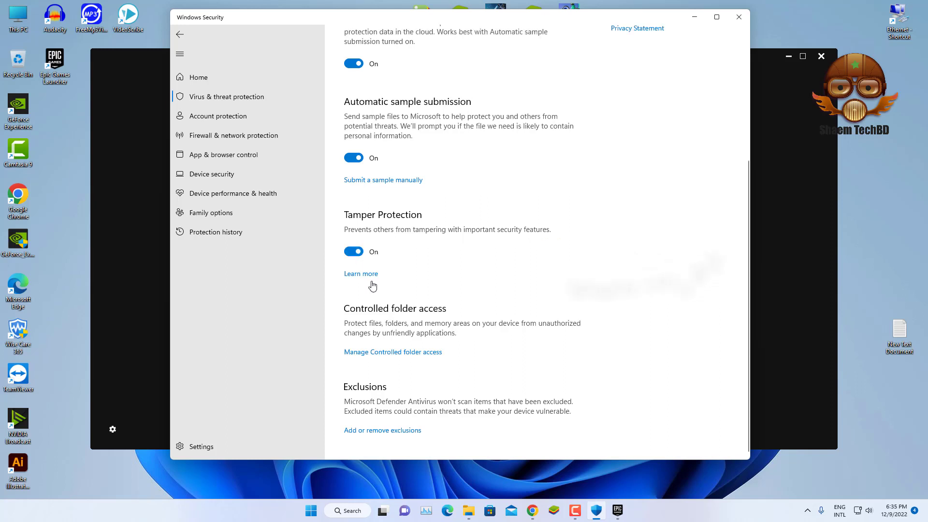
click(738, 20)
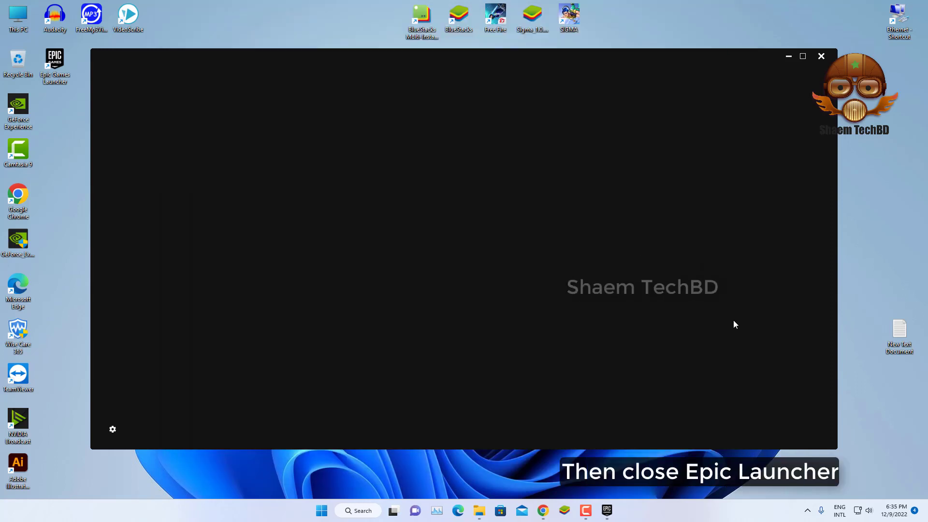
Step: Close the blank launcher window and reopen Epic Games Launcher from its desktop shortcut
click(821, 56)
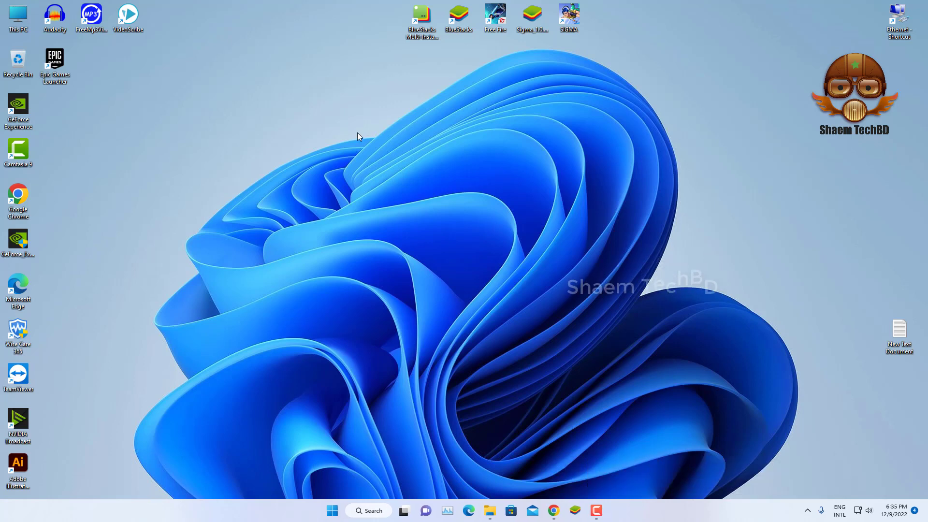
double_click(59, 65)
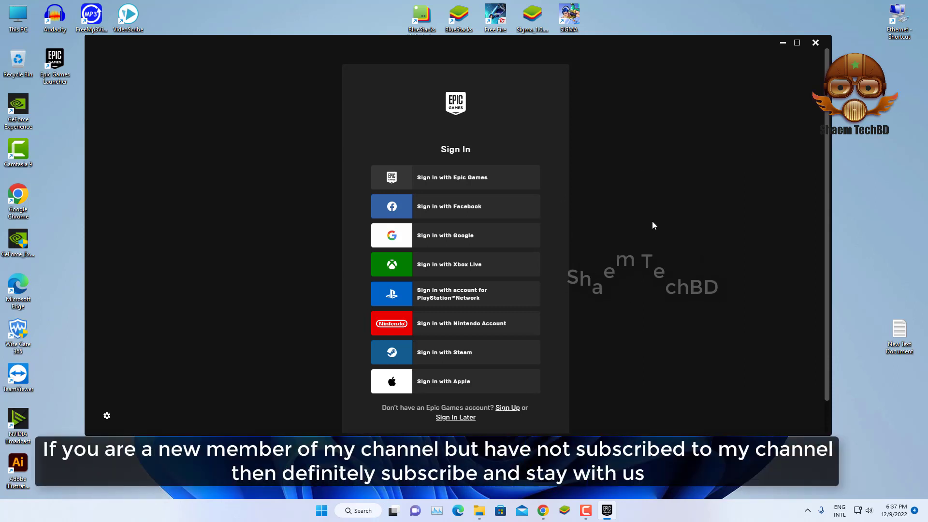
click(816, 43)
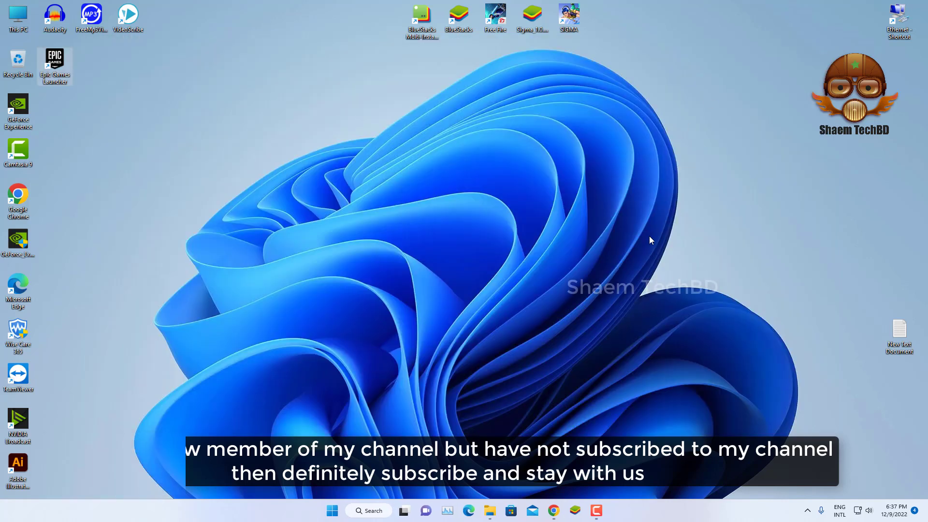